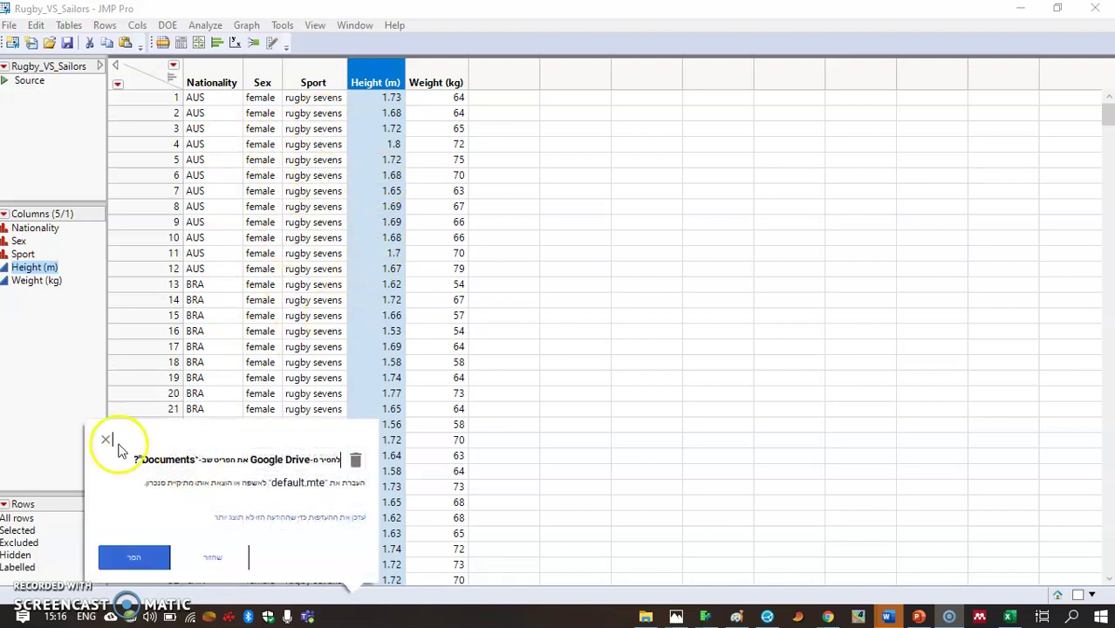
# - Open Graph Builder for the Rugby_VS_Sailors table and plot Height (m) as points on the Y axis
pyautogui.click(105, 439)
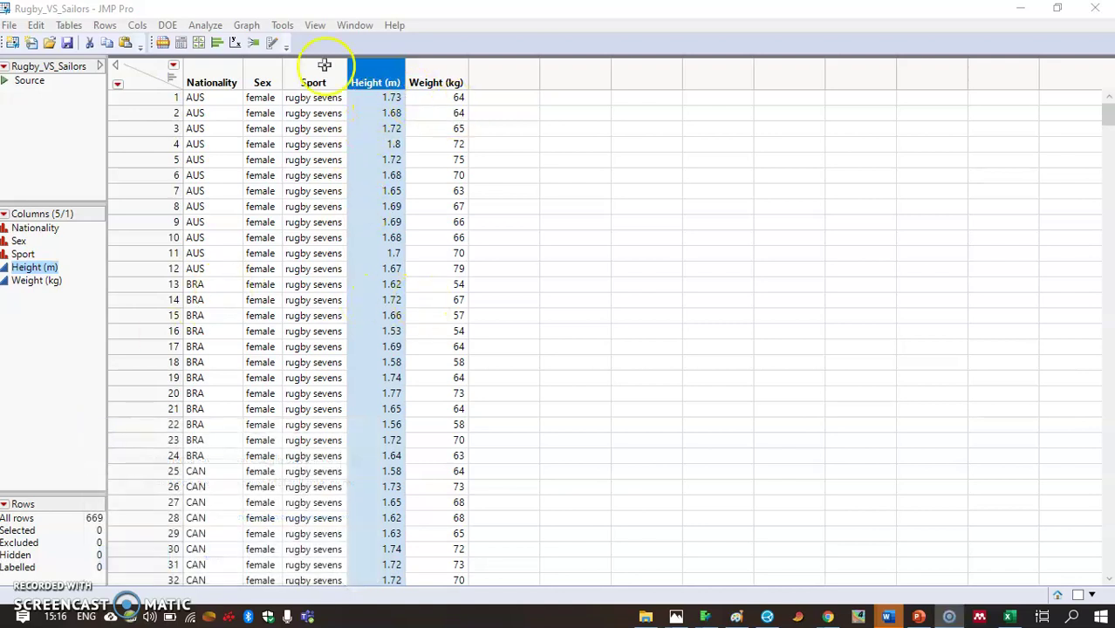
pyautogui.click(199, 43)
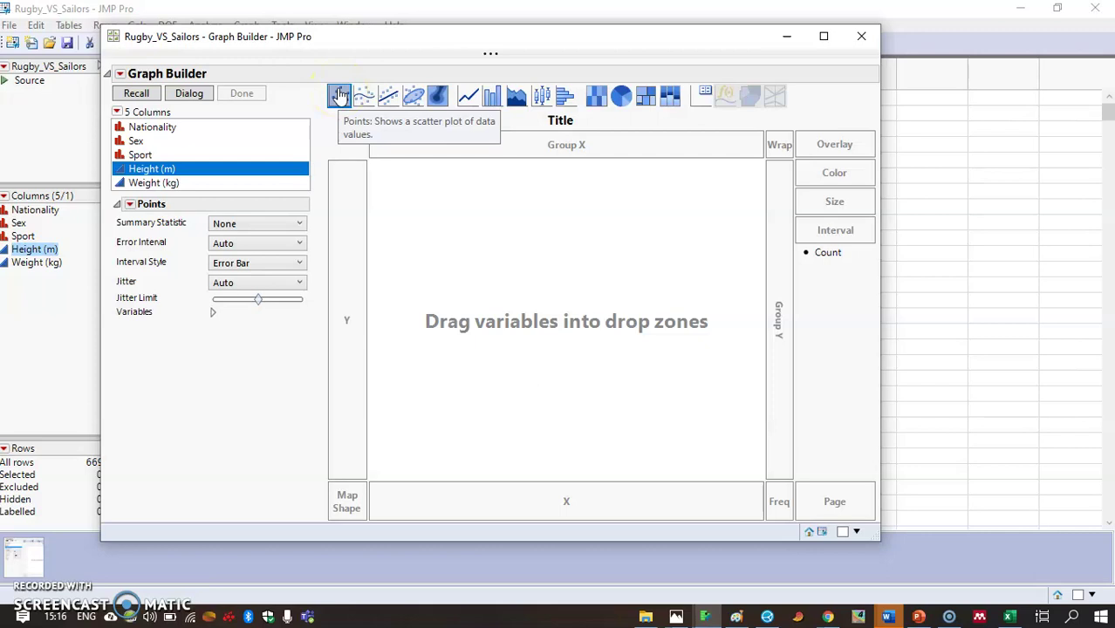
pyautogui.moveTo(148, 170); pyautogui.dragTo(542, 300)
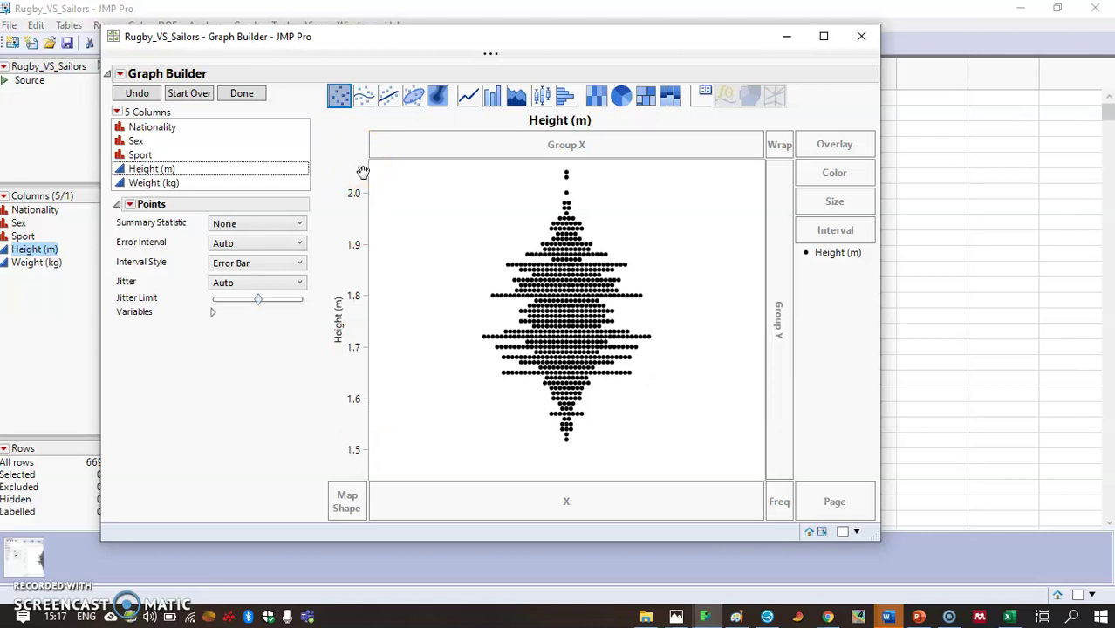
pyautogui.moveTo(567, 425)
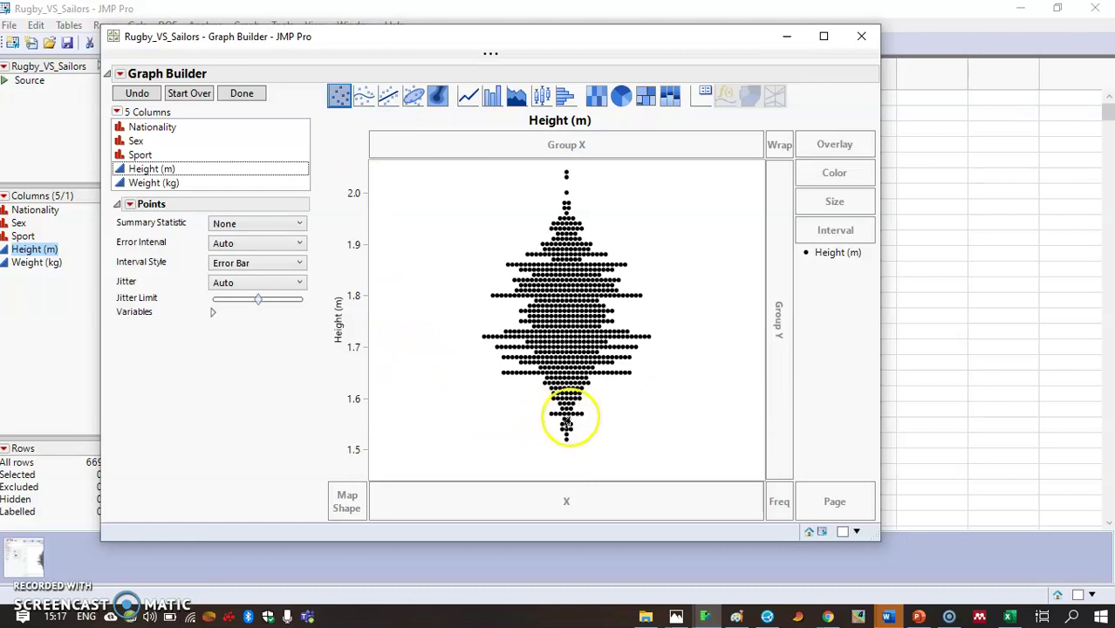
pyautogui.moveTo(562, 302)
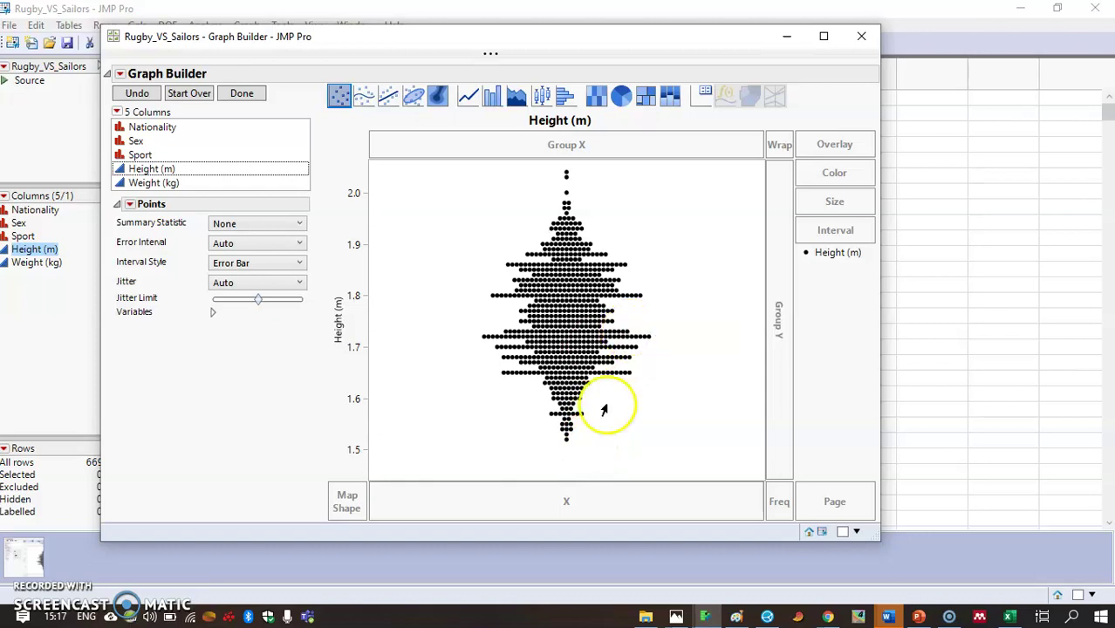
pyautogui.moveTo(563, 177)
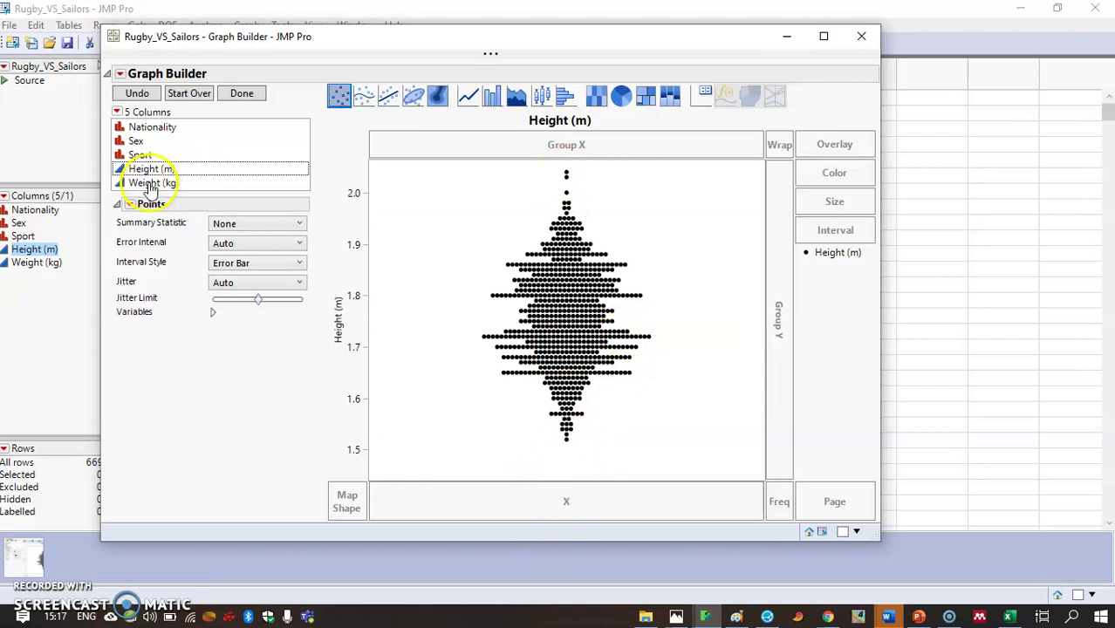
# - Try Weight (kg) on the X axis of the Height (m) plot and take it off again
pyautogui.moveTo(150, 185); pyautogui.dragTo(569, 515)
pyautogui.moveTo(659, 219)
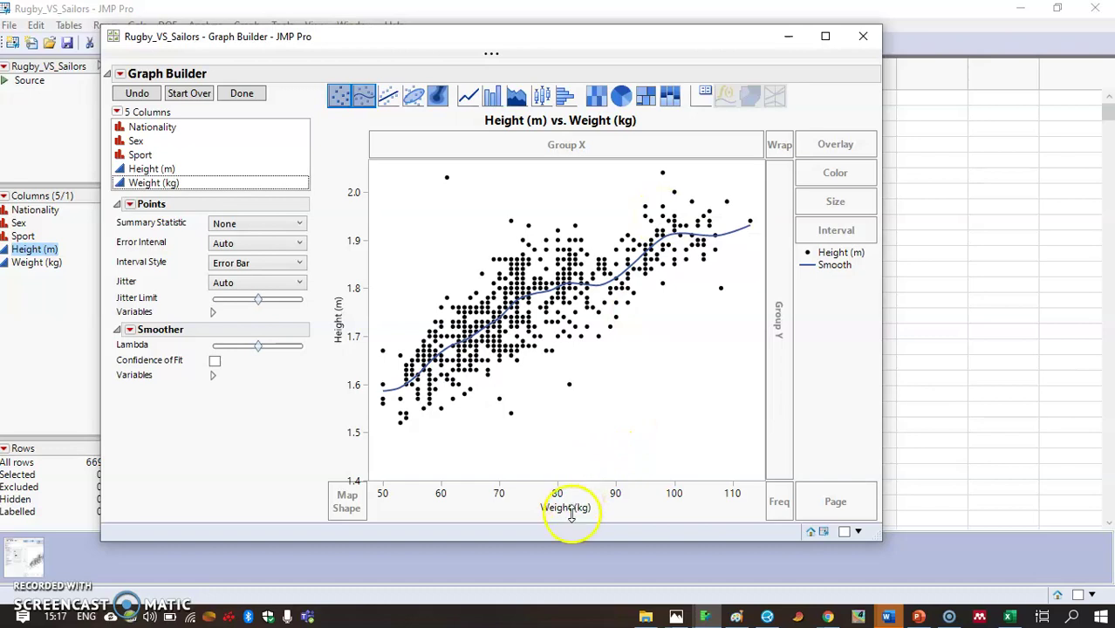
pyautogui.moveTo(571, 510); pyautogui.dragTo(130, 187)
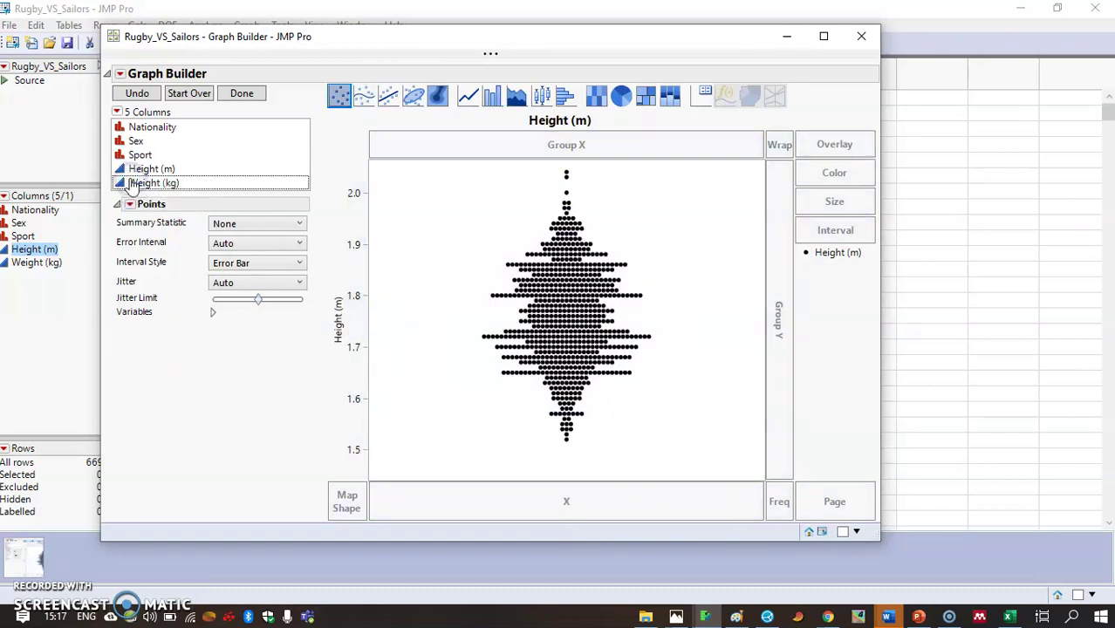
# - Try the Smoother, Line of Fit and Ellipse elements on the plot of Height (m) alone
pyautogui.click(363, 95)
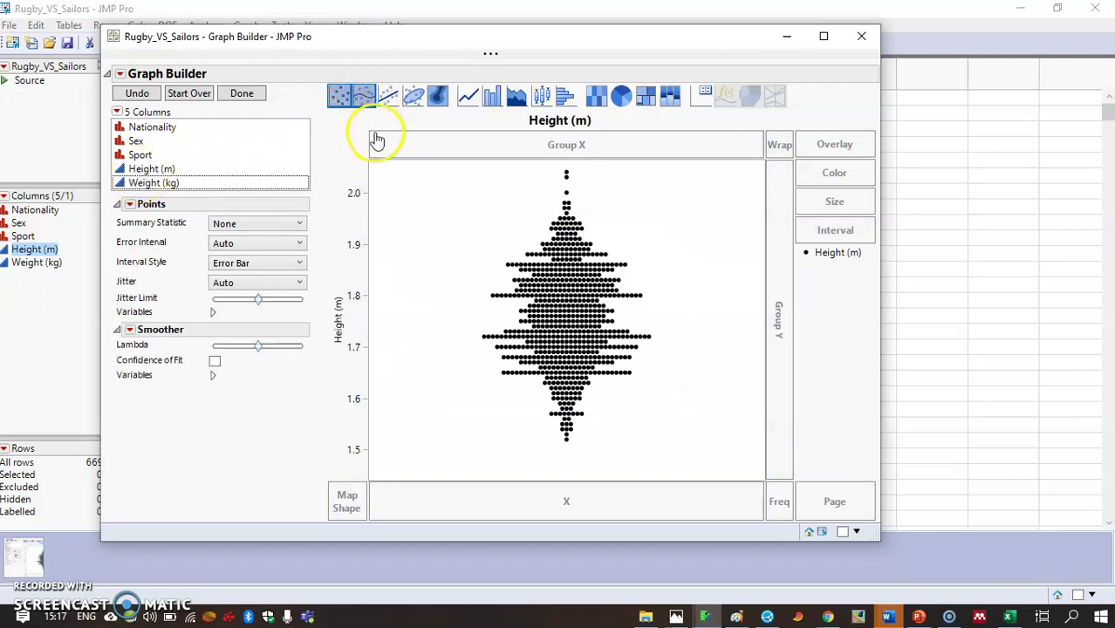
pyautogui.click(364, 96)
pyautogui.click(387, 97)
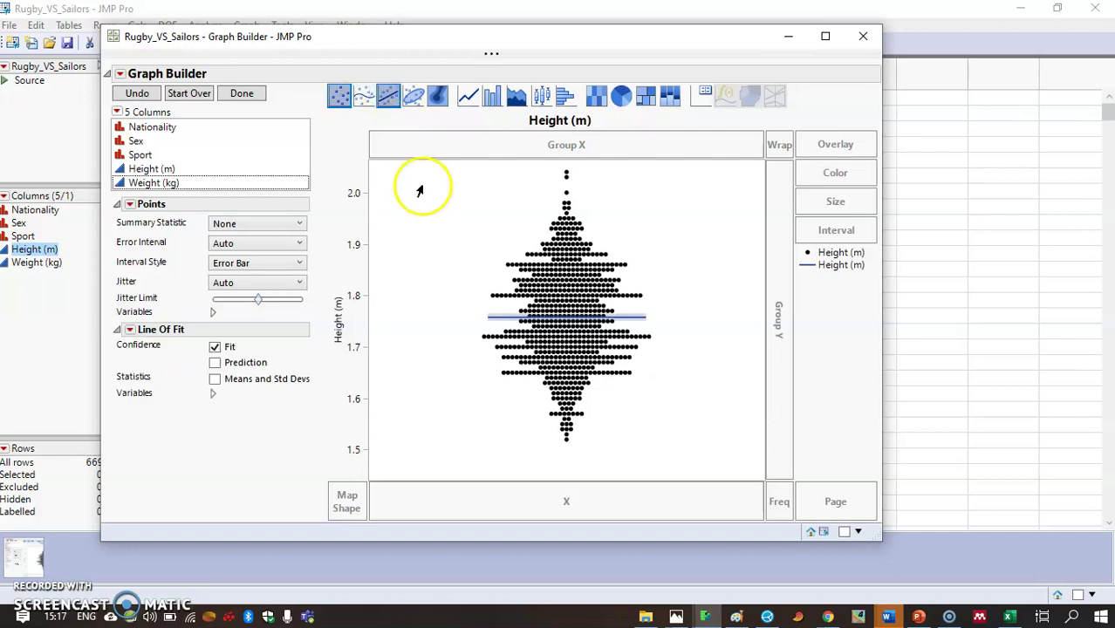
pyautogui.click(414, 98)
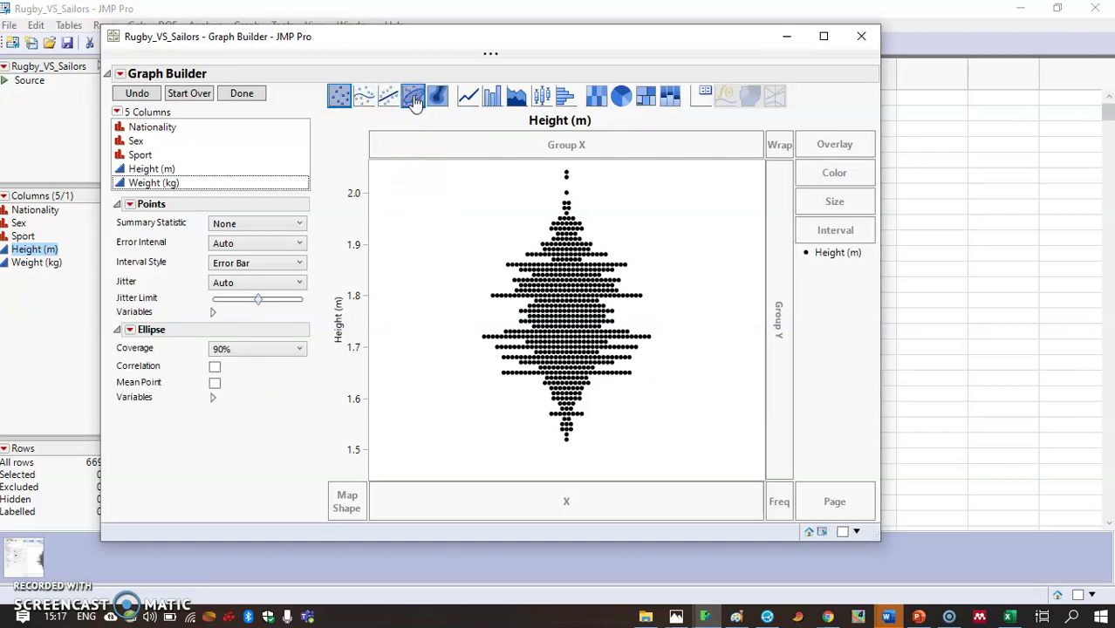
# - Assign Weight (kg) to the X axis and alternate between the Line of Fit and Ellipse elements to compare them
pyautogui.click(145, 169)
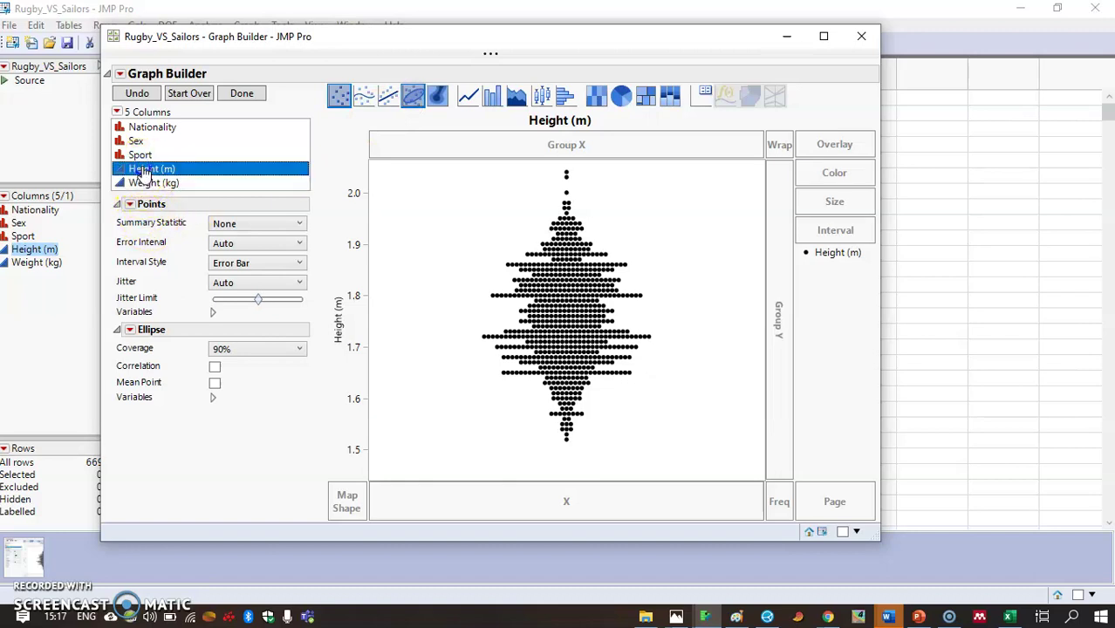
pyautogui.click(143, 183)
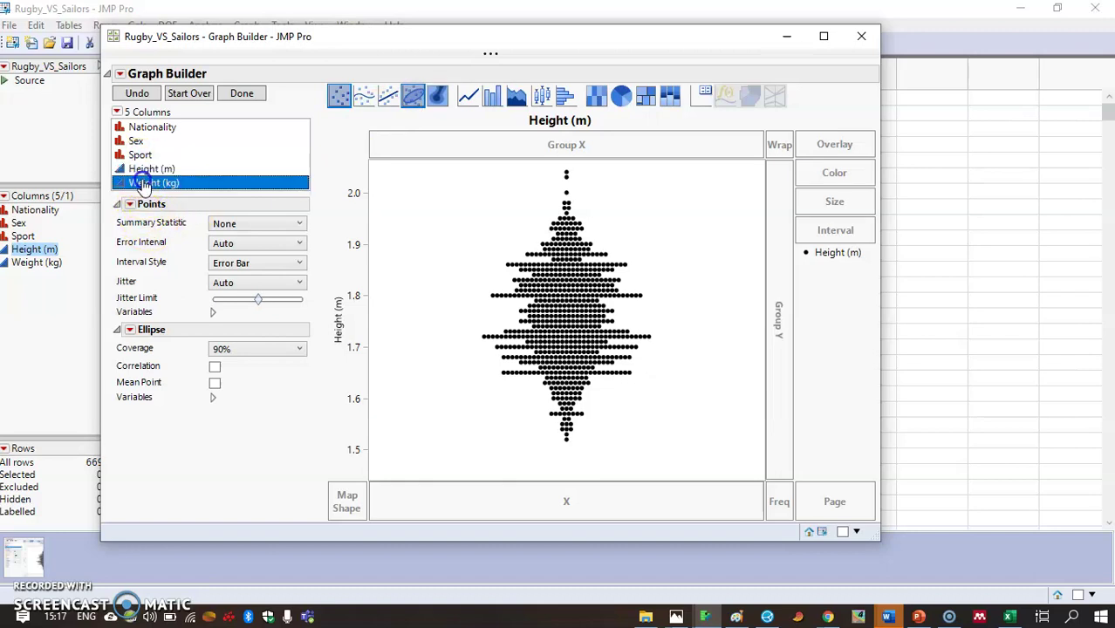
pyautogui.moveTo(143, 183); pyautogui.dragTo(541, 511)
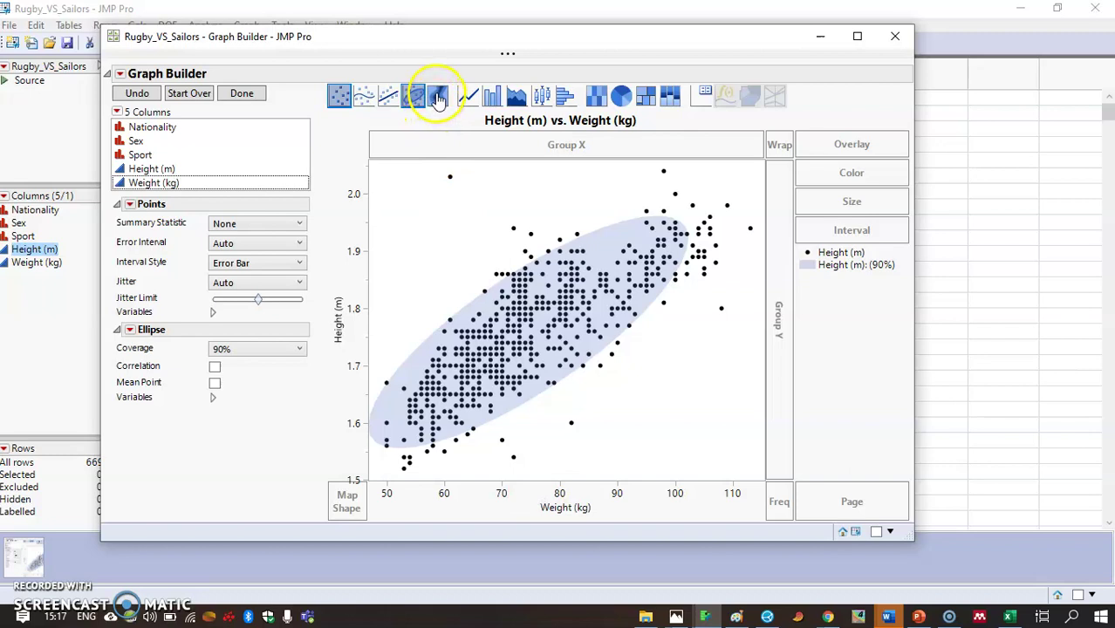
pyautogui.click(387, 97)
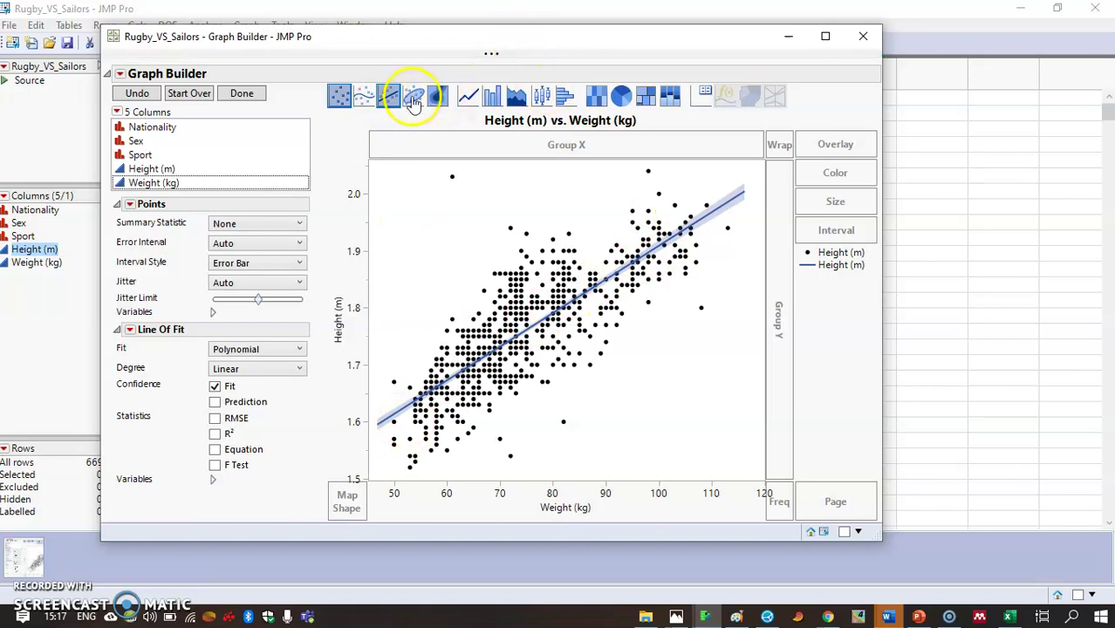
pyautogui.click(414, 99)
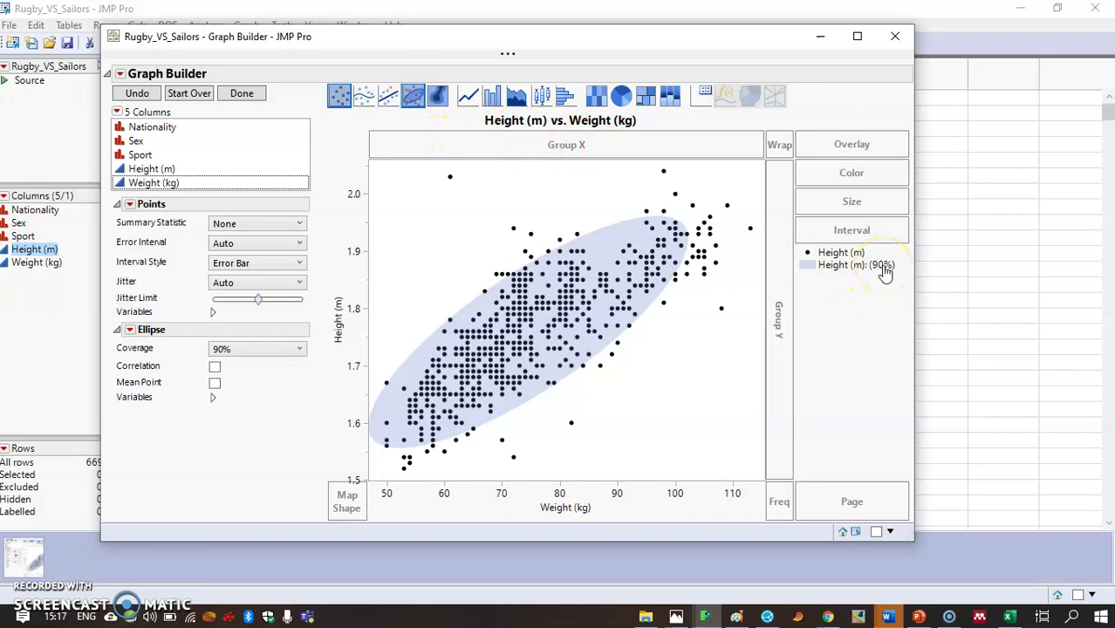
pyautogui.click(389, 96)
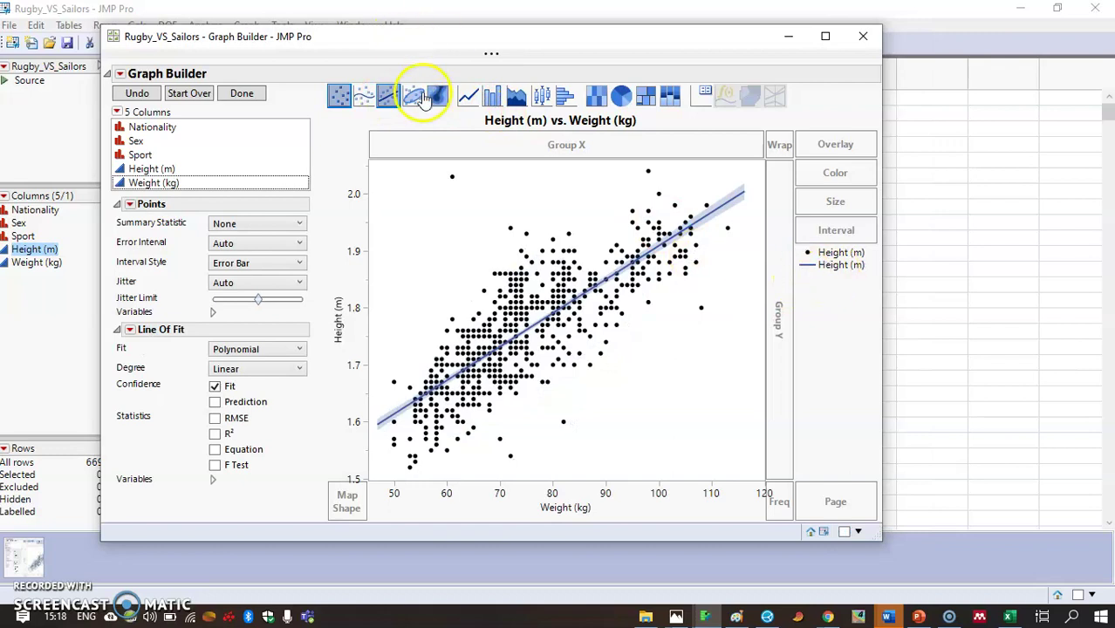
pyautogui.click(415, 97)
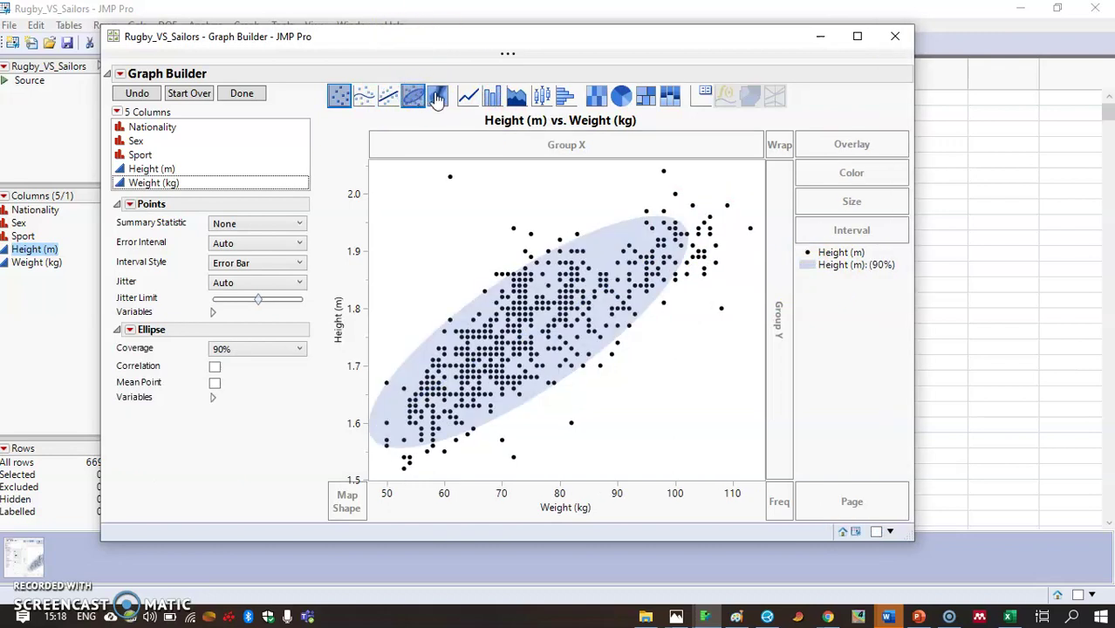
# - Preview the Contour element for height against weight, and return to a points plot of Height (m) alone
pyautogui.click(437, 98)
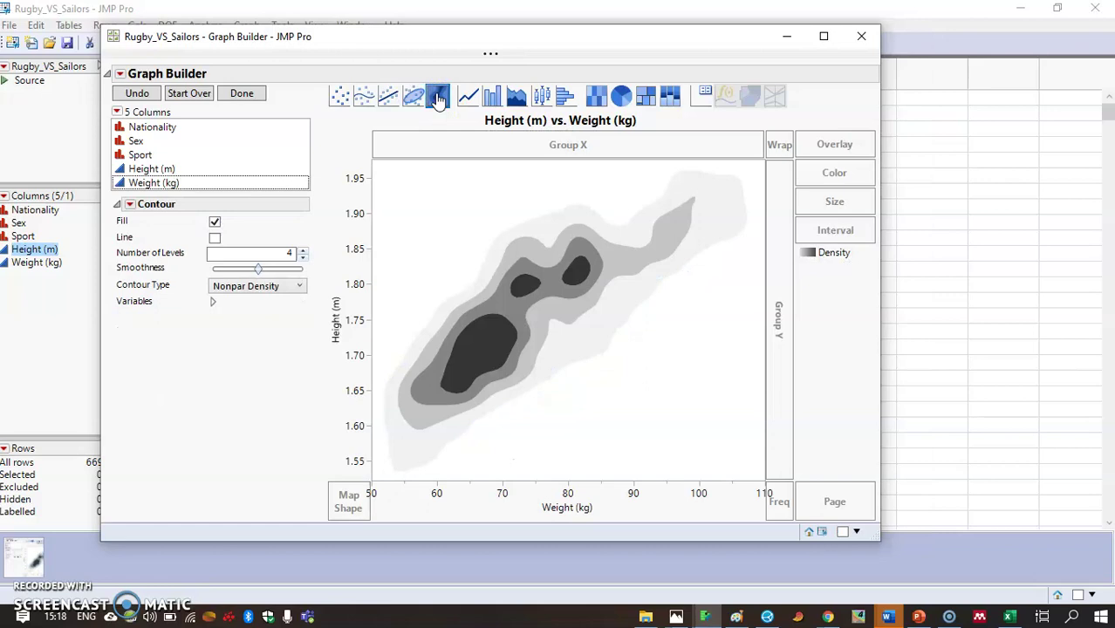
pyautogui.click(339, 97)
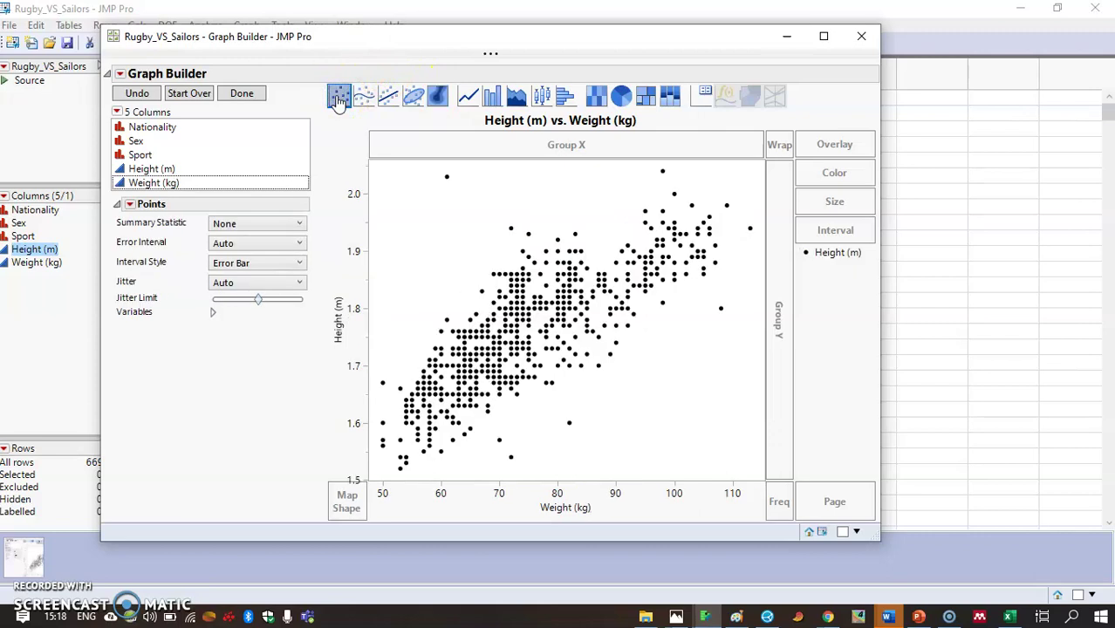
pyautogui.moveTo(325, 161); pyautogui.dragTo(228, 165)
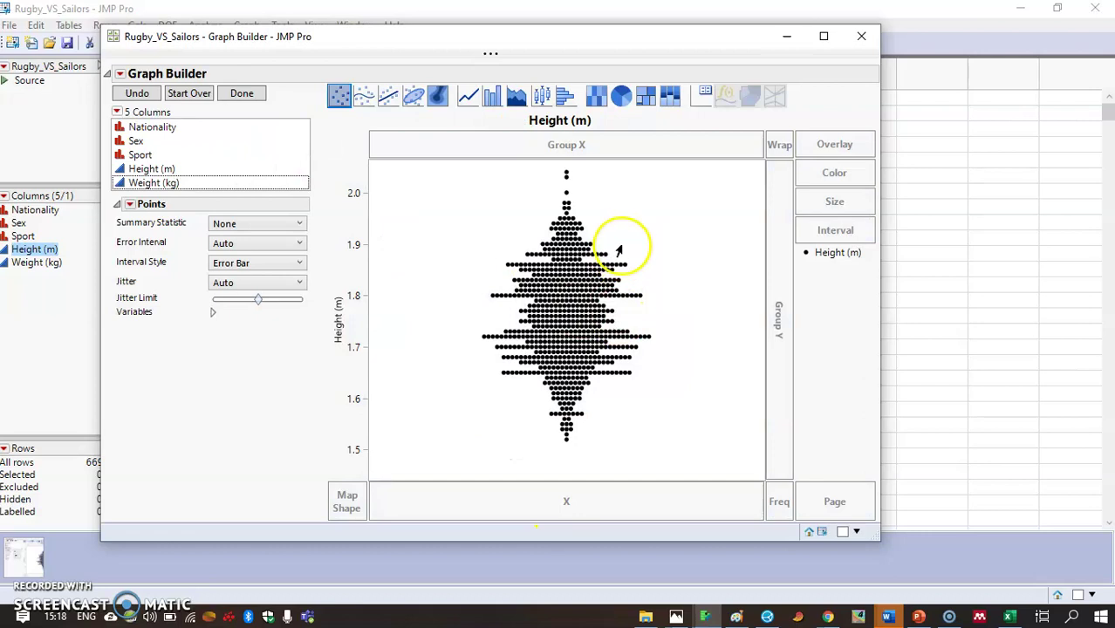
# - Preview Height (m) as a box plot, points, a histogram, a pie chart and a heatmap
pyautogui.click(541, 98)
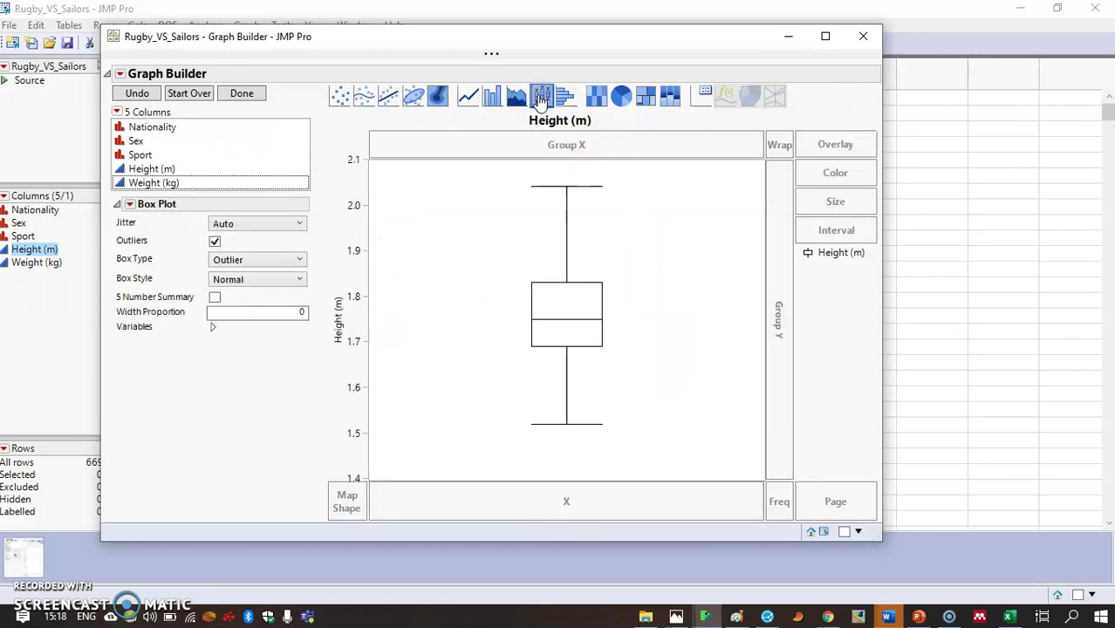
pyautogui.click(340, 99)
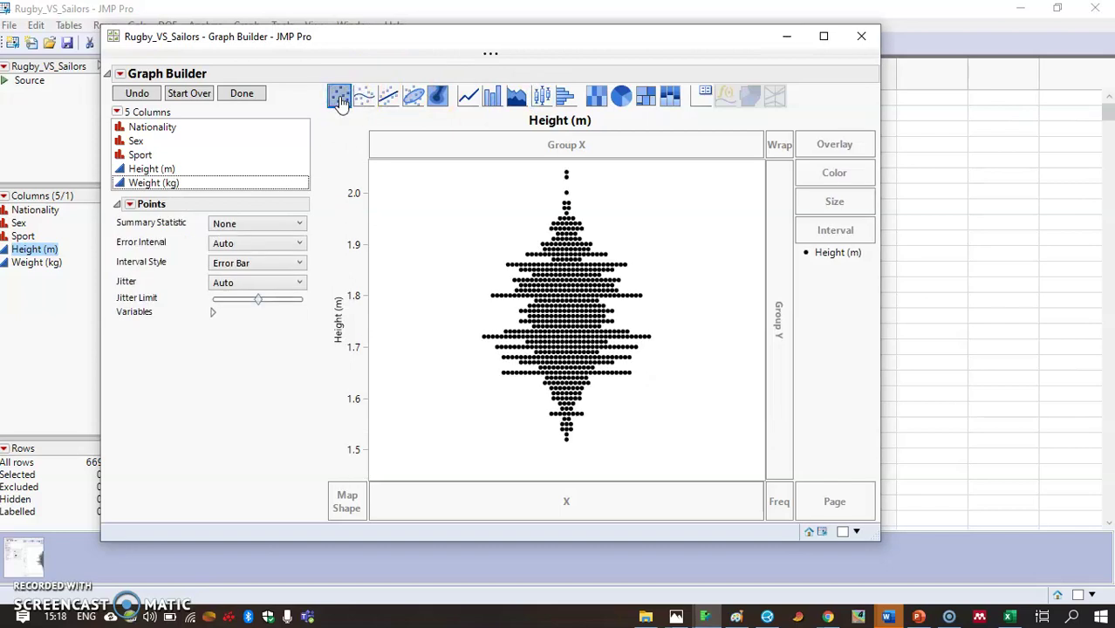
pyautogui.click(565, 98)
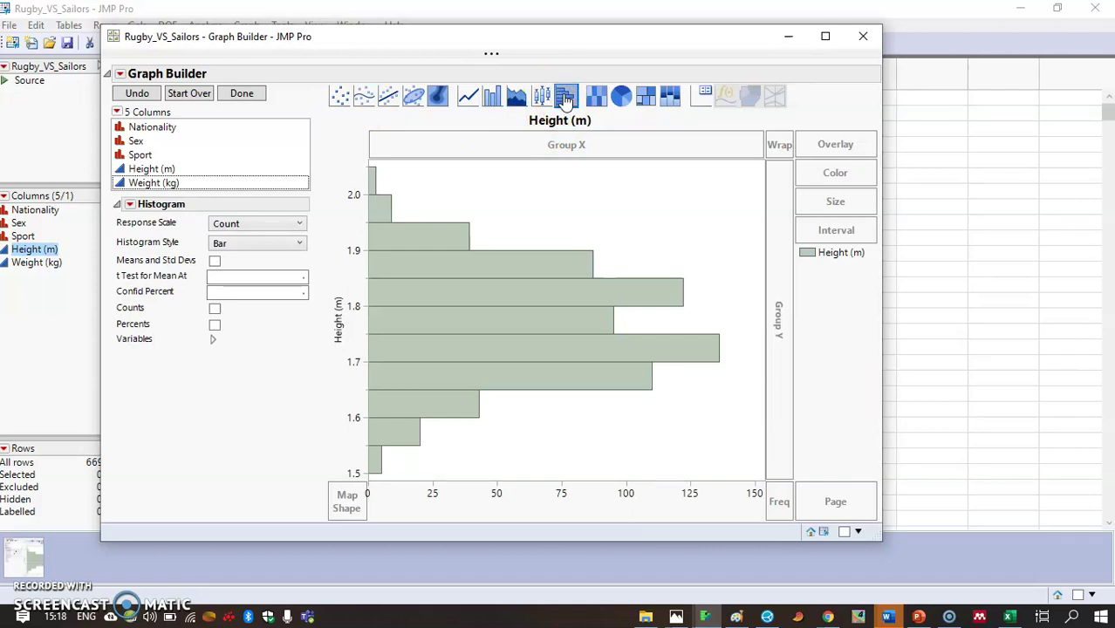
pyautogui.click(621, 96)
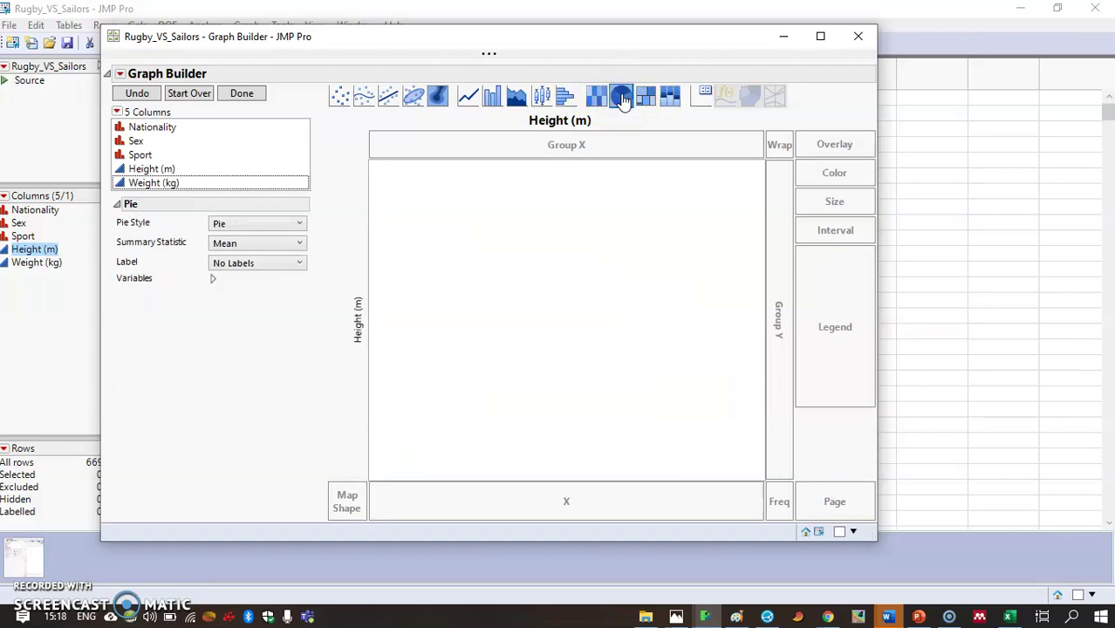
pyautogui.click(597, 98)
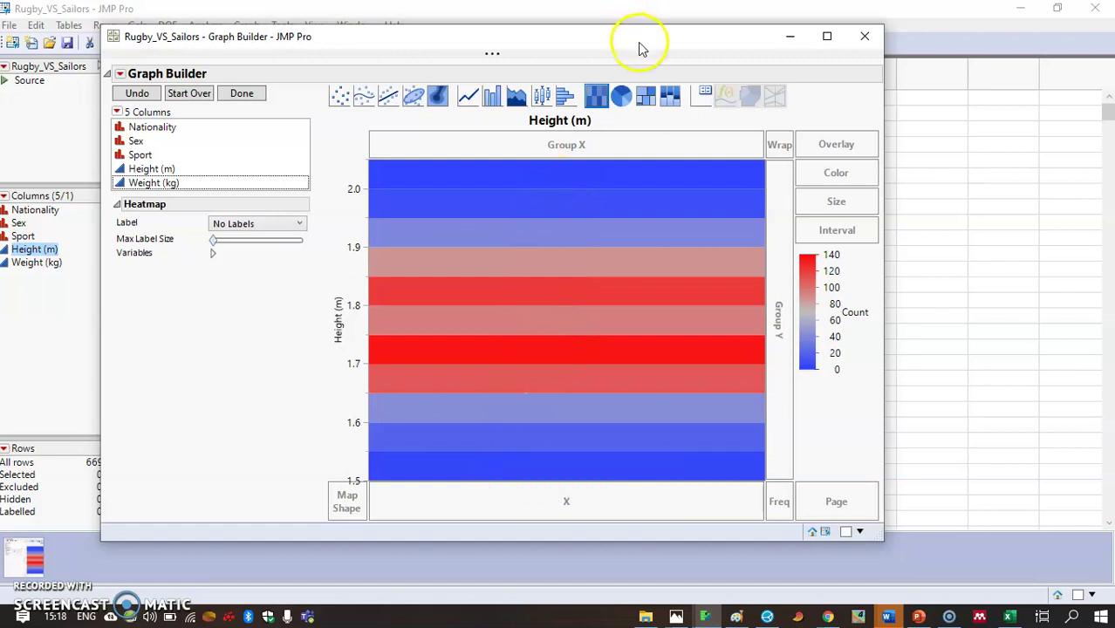
# - Try the Treemap and Mosaic elements, build a treemap with Height (m) also on X, and inspect the tile for height 2
pyautogui.click(645, 96)
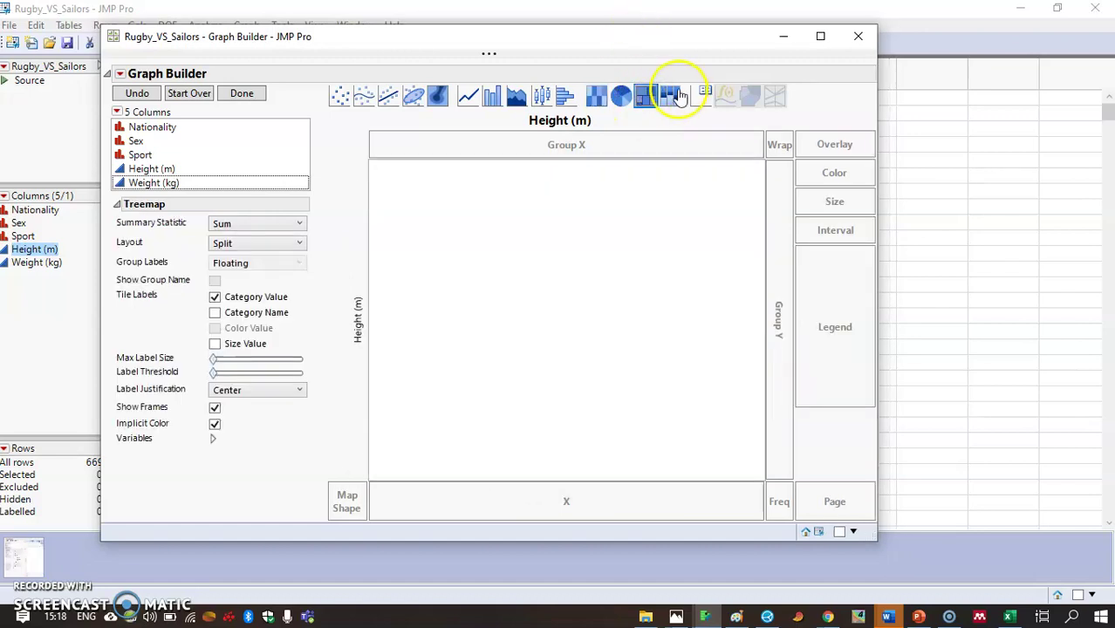
pyautogui.click(671, 96)
pyautogui.click(647, 97)
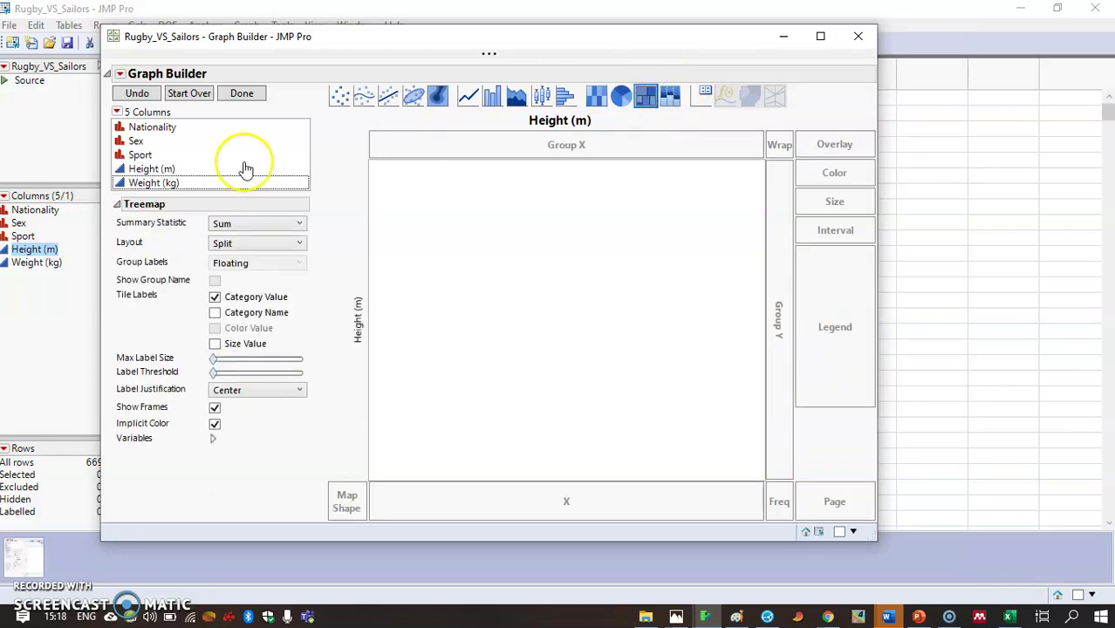
pyautogui.moveTo(153, 171); pyautogui.dragTo(498, 294)
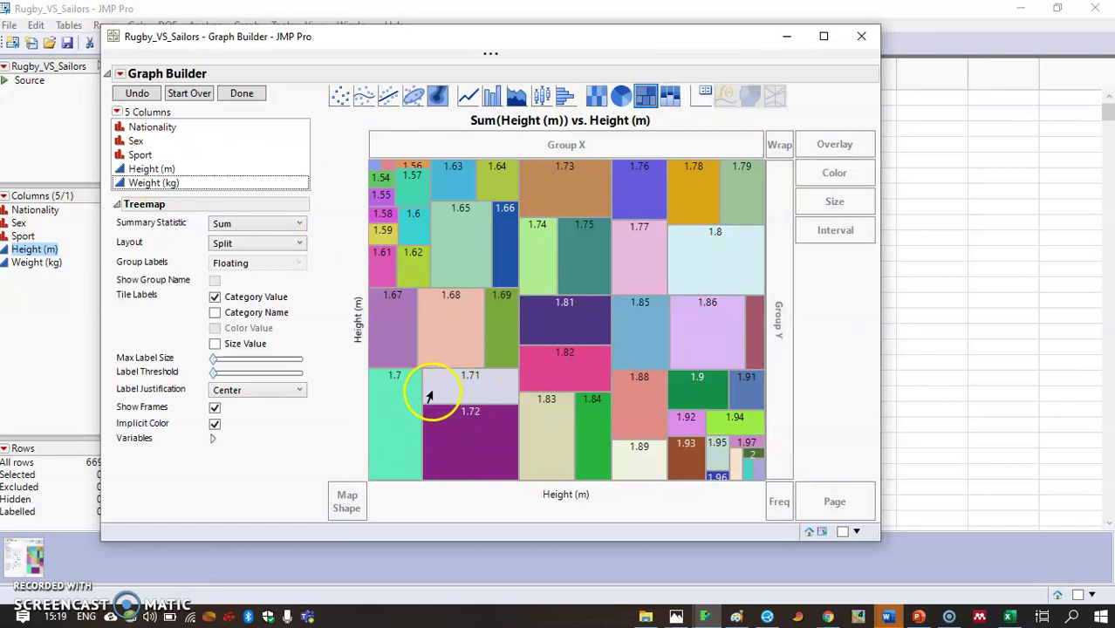
pyautogui.moveTo(442, 422)
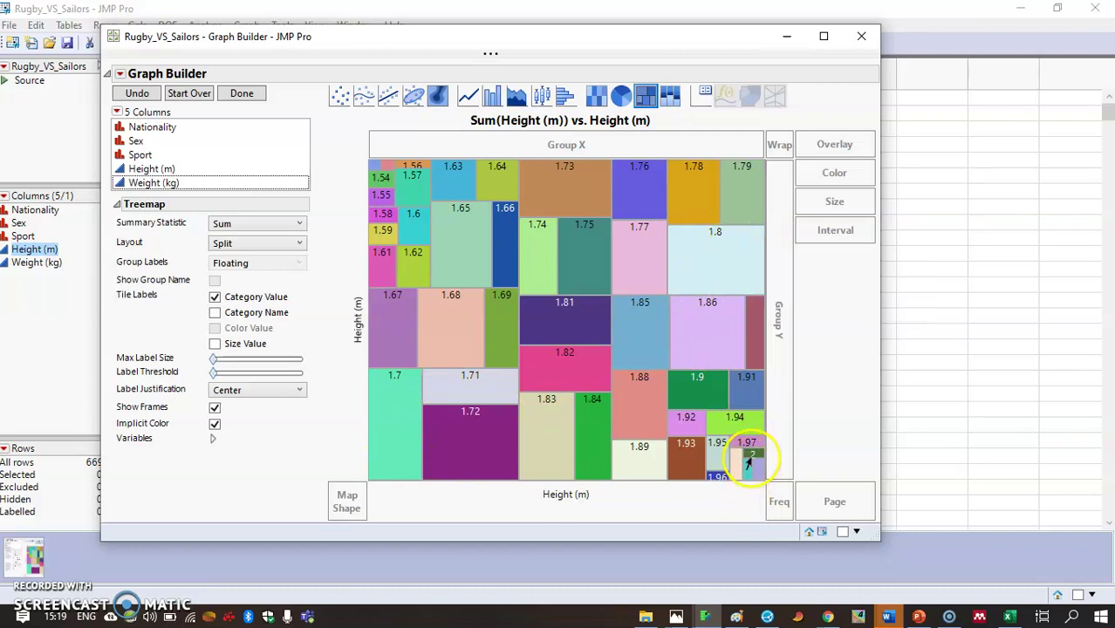
pyautogui.moveTo(748, 460)
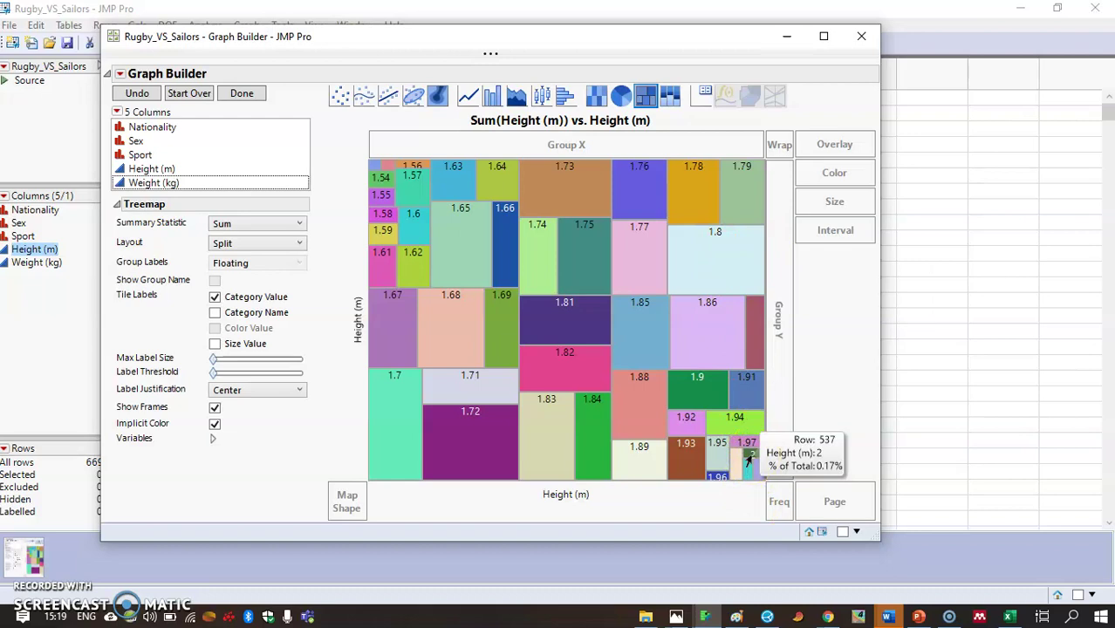
pyautogui.click(223, 185)
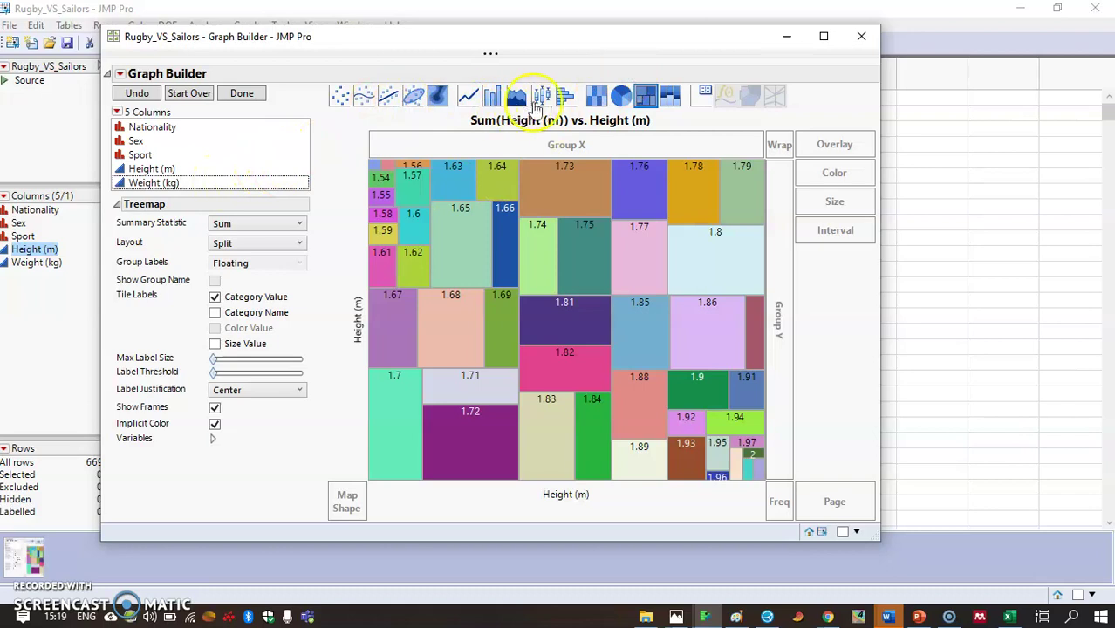
# - Change the graph to a vertical box plot with Height (m) on the Y axis only
pyautogui.click(542, 98)
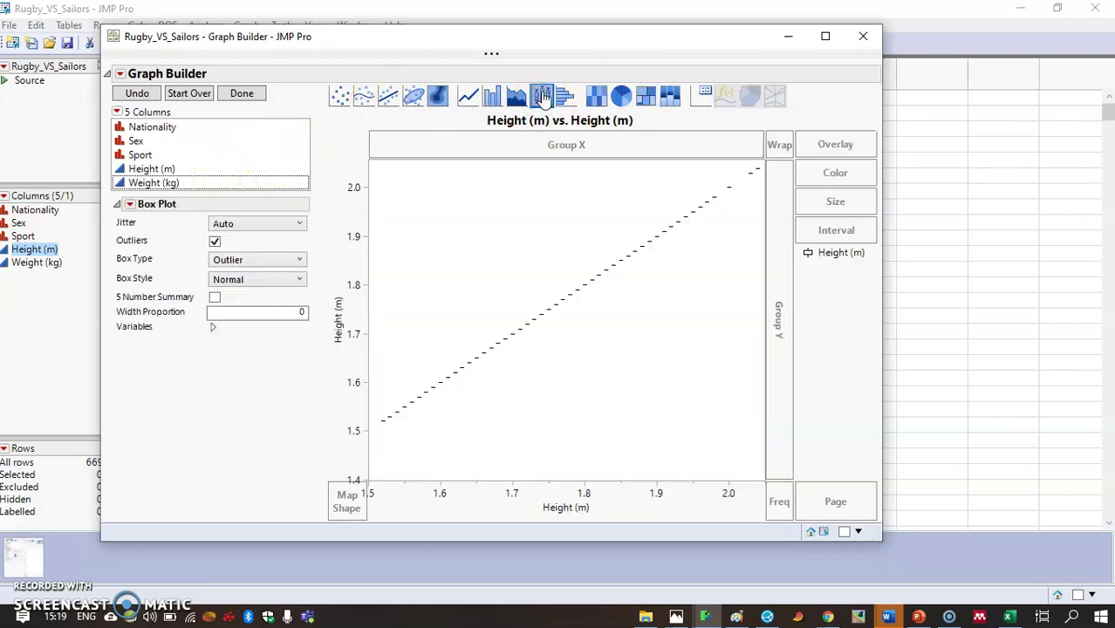
pyautogui.moveTo(349, 326); pyautogui.dragTo(196, 131)
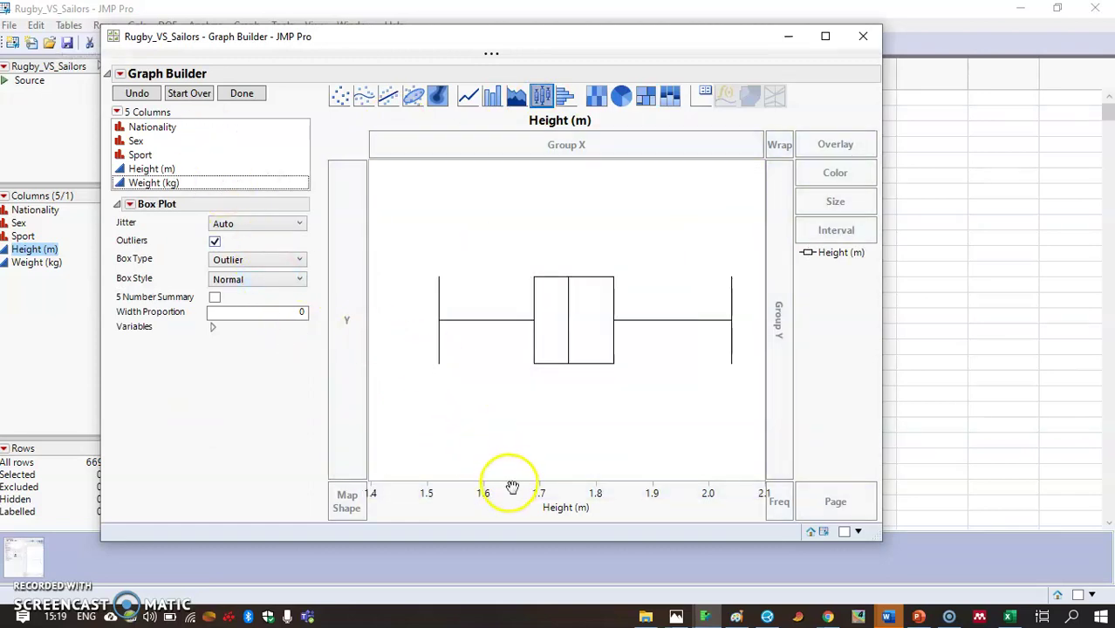
pyautogui.moveTo(565, 509); pyautogui.dragTo(337, 360)
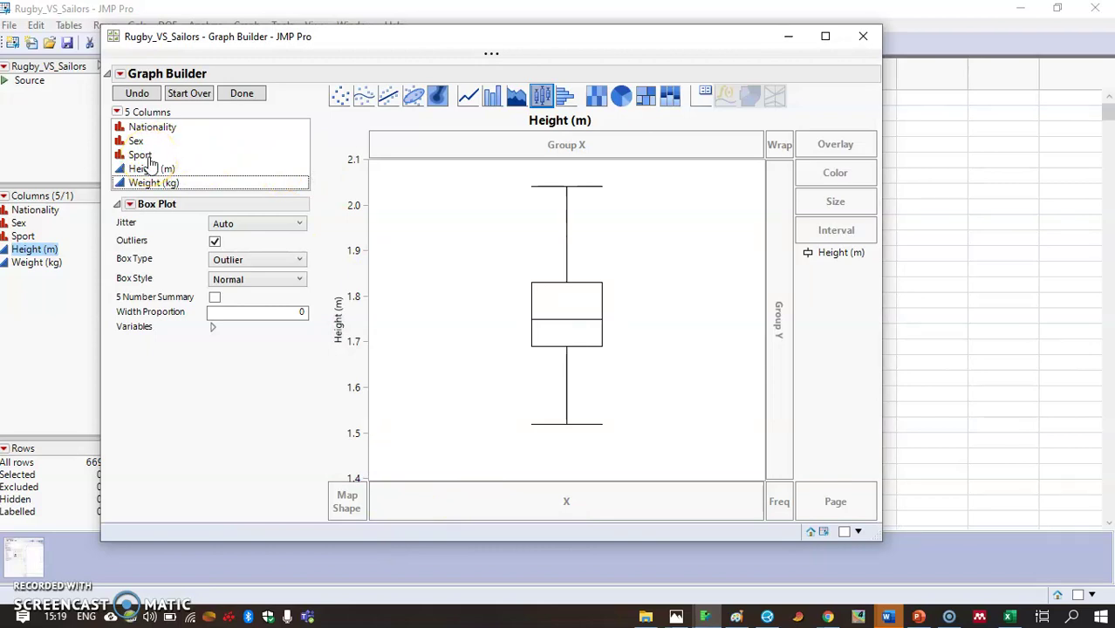
# - Start the graph over and build a box plot with Weight (kg) on the Y axis
pyautogui.click(580, 498)
pyautogui.click(341, 325)
pyautogui.click(201, 95)
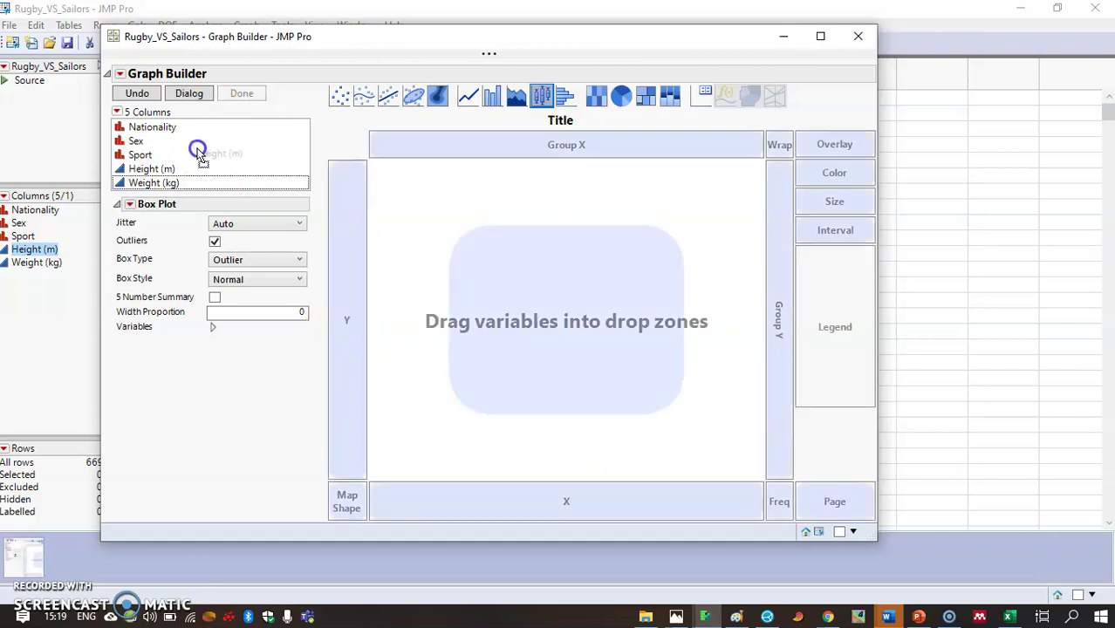
pyautogui.moveTo(153, 182)
pyautogui.mouseDown()
pyautogui.moveTo(473, 204)
pyautogui.moveTo(568, 265)
pyautogui.mouseUp()
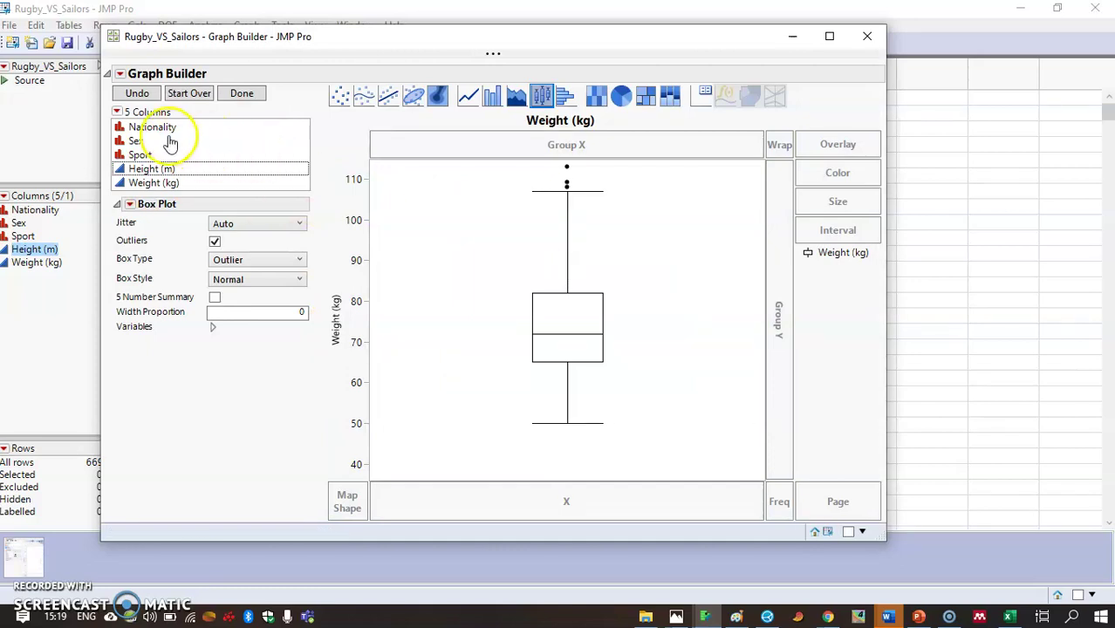
# - Split the Weight (kg) box plot by Sport on the X axis and inspect the sailing box's summary statistics
pyautogui.click(143, 156)
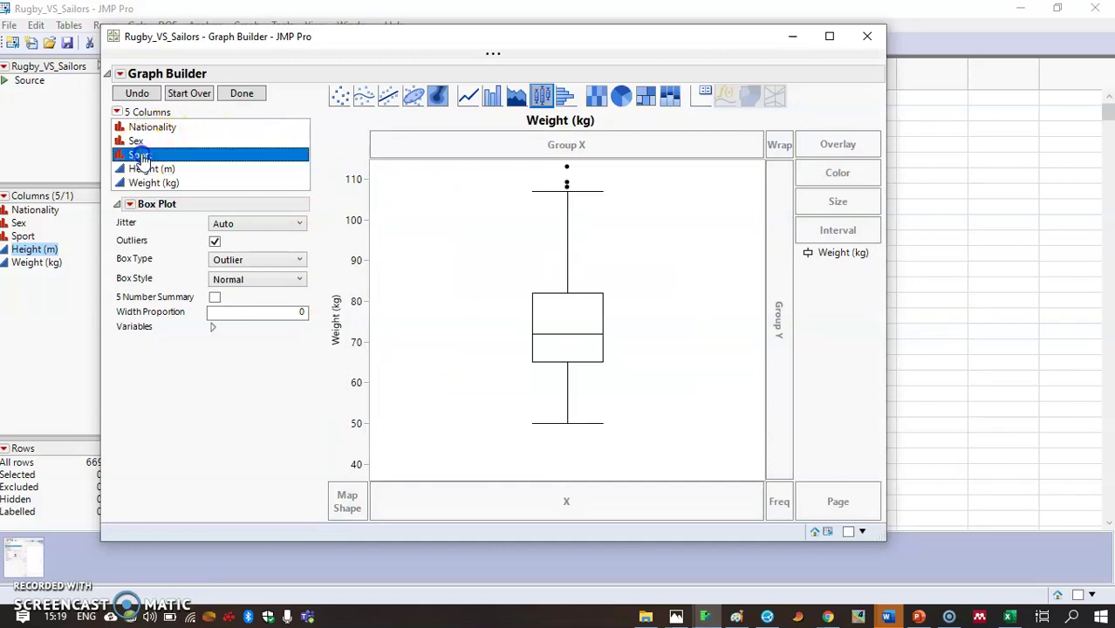
pyautogui.moveTo(142, 157); pyautogui.dragTo(526, 490)
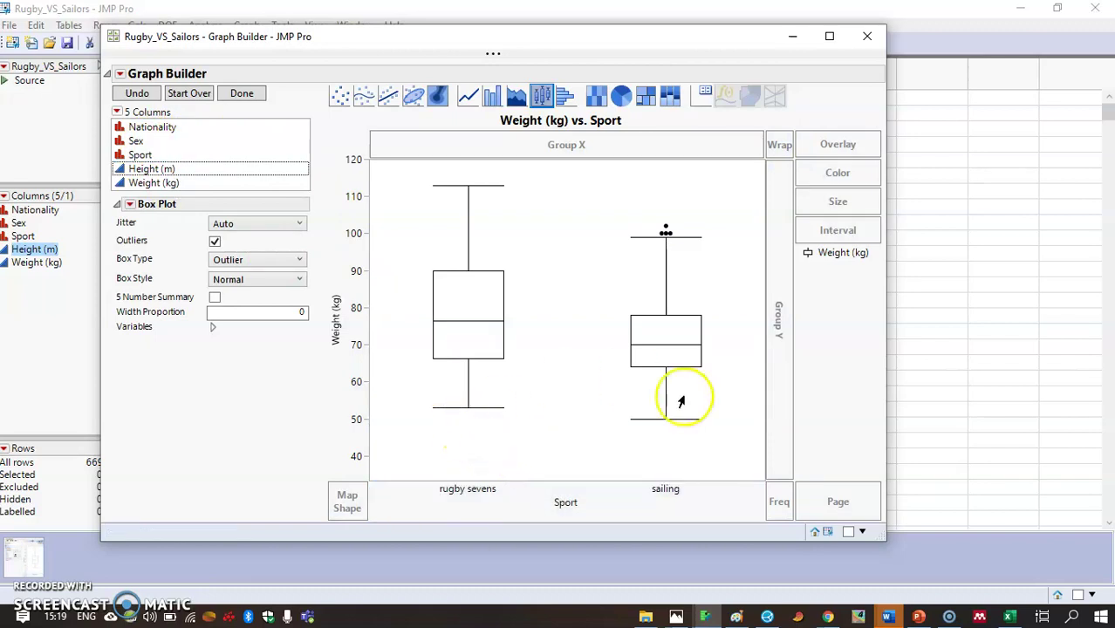
pyautogui.moveTo(681, 402)
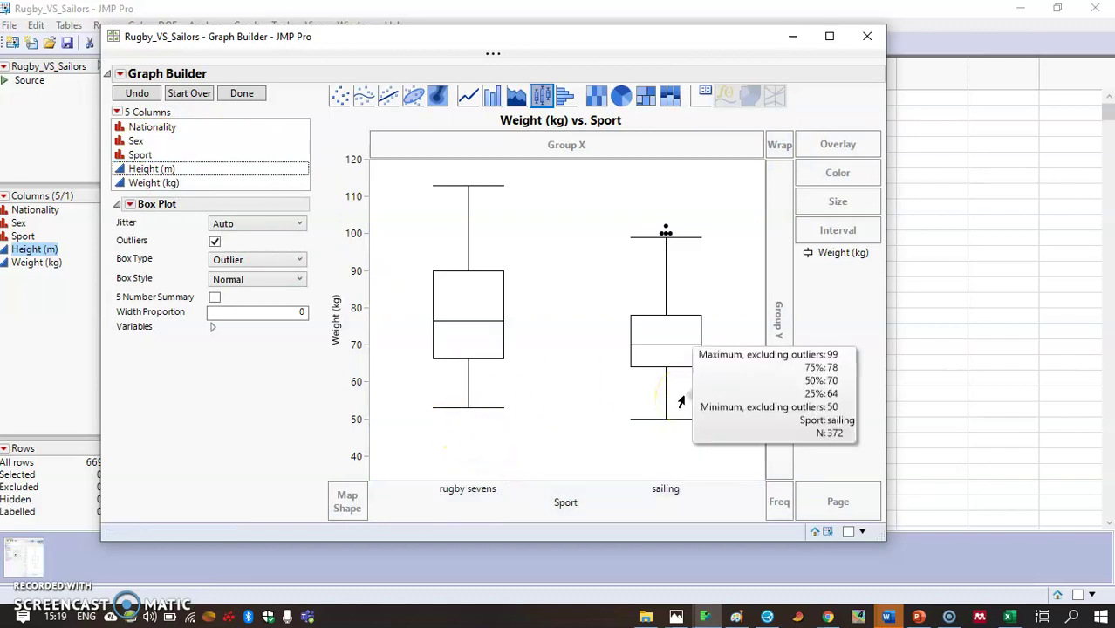
pyautogui.click(361, 196)
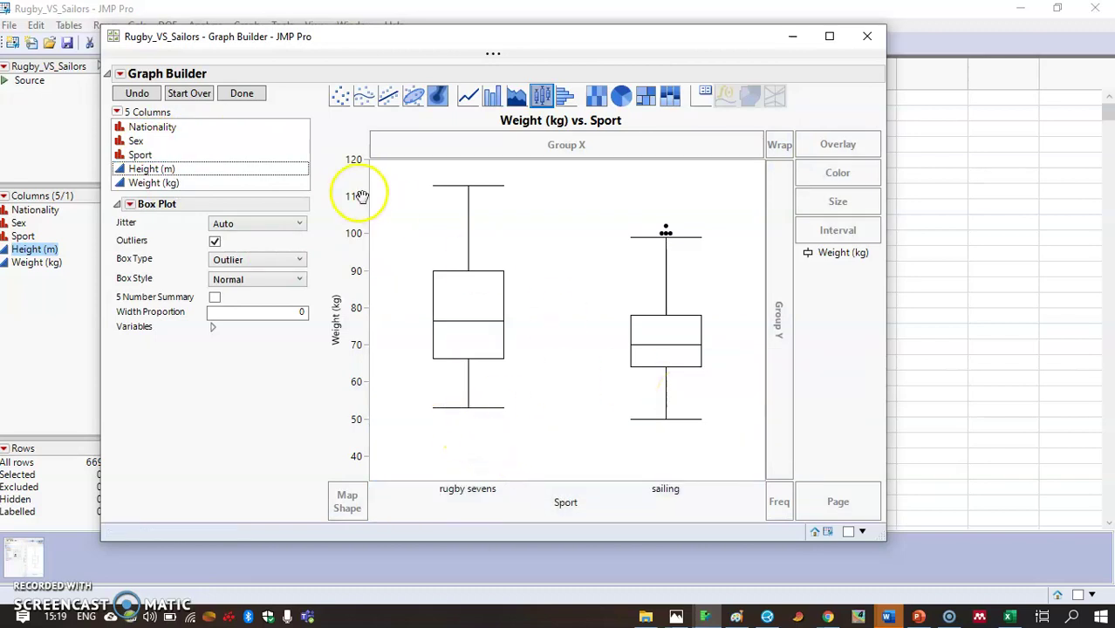
# - Add Sex to the weight box plots, trying it as Group Y and beside Sport before nesting Sport within Sex on the X axis
pyautogui.click(137, 143)
pyautogui.moveTo(137, 146); pyautogui.dragTo(781, 311)
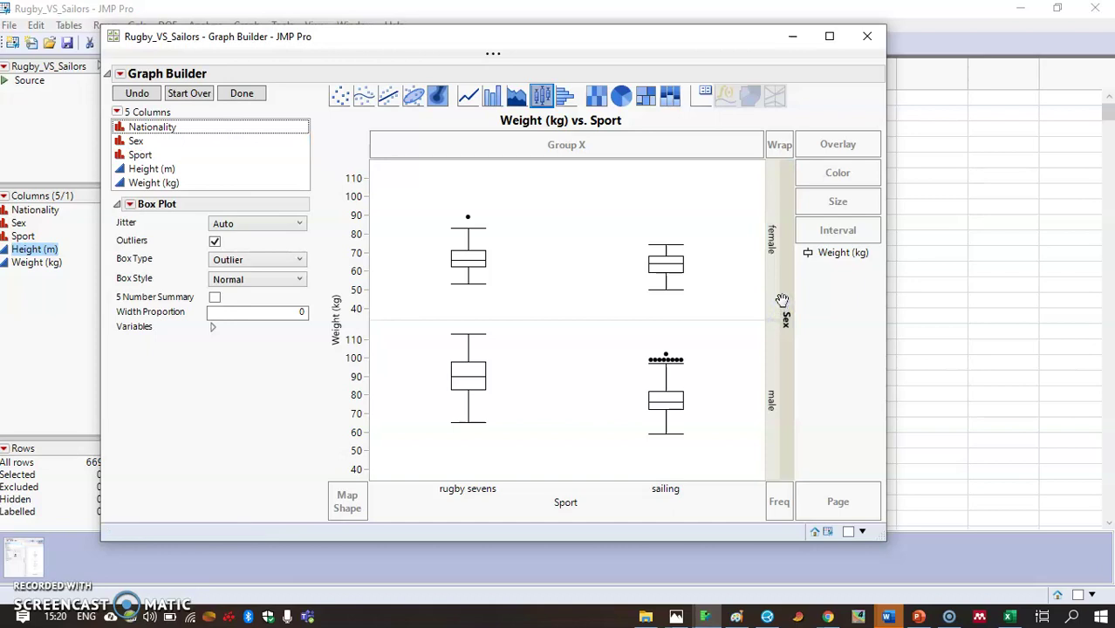
pyautogui.moveTo(782, 301); pyautogui.dragTo(715, 492)
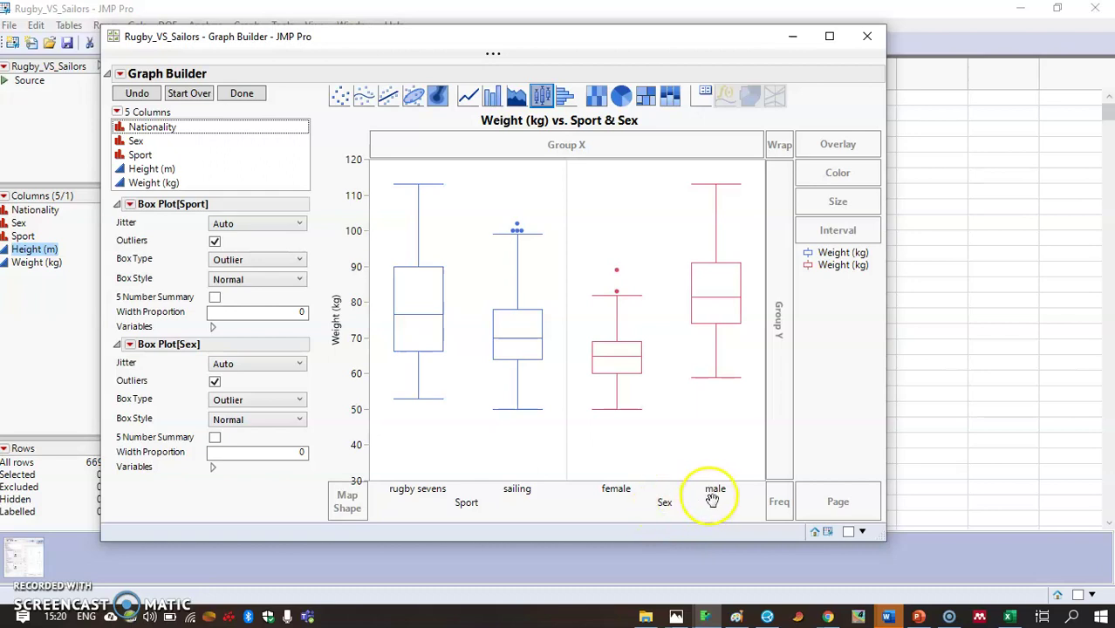
pyautogui.moveTo(665, 506); pyautogui.dragTo(512, 515)
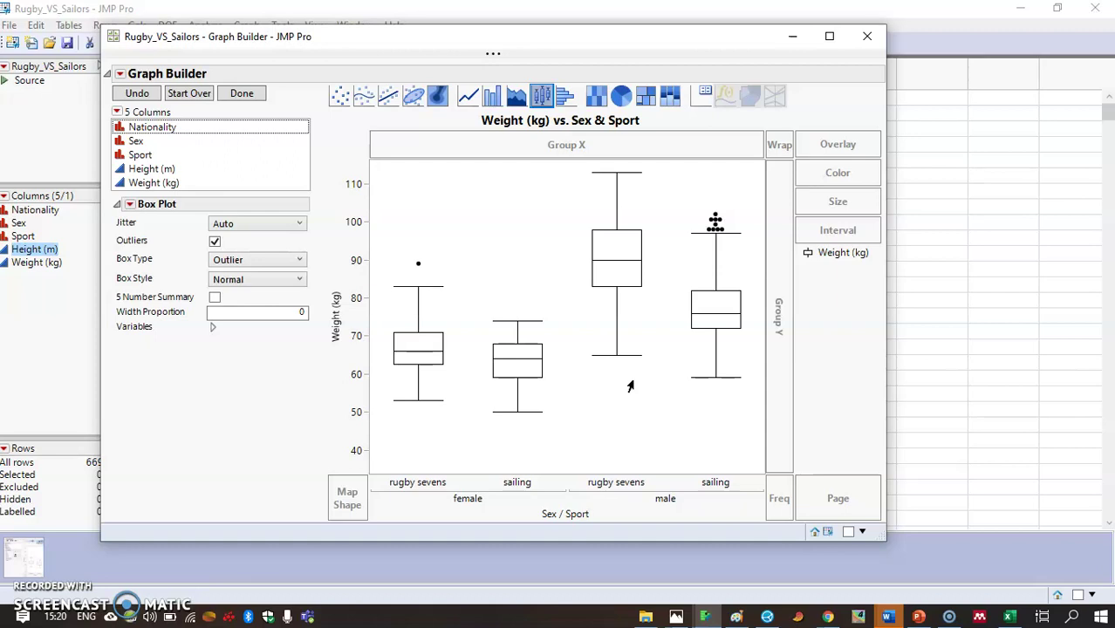
pyautogui.click(949, 617)
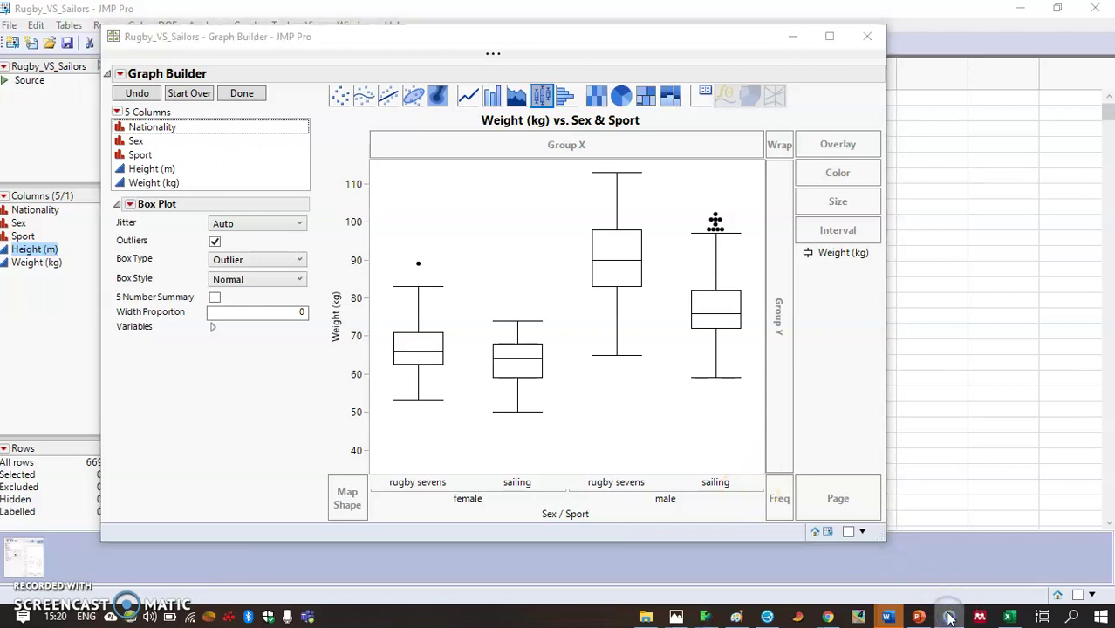